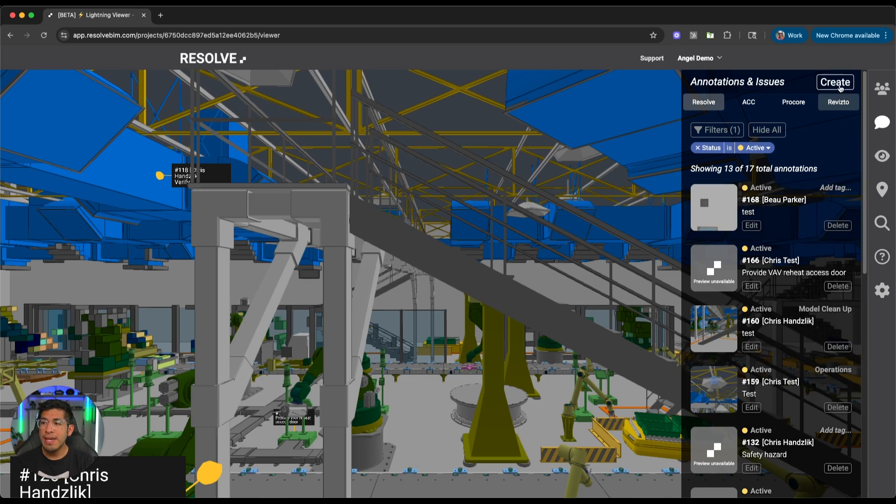
- Create an annotation reading "We need more railing" on the column at the top of the stairs and tag it Safety
left_click(835, 82)
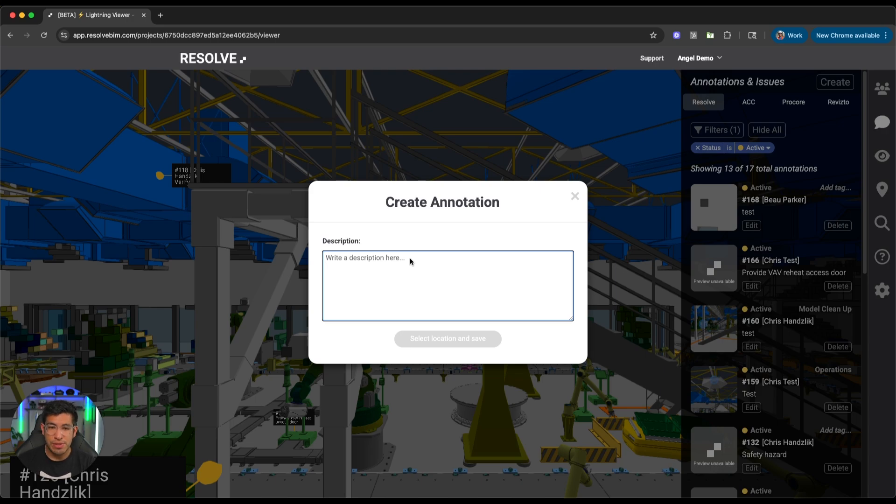
type("We need ore")
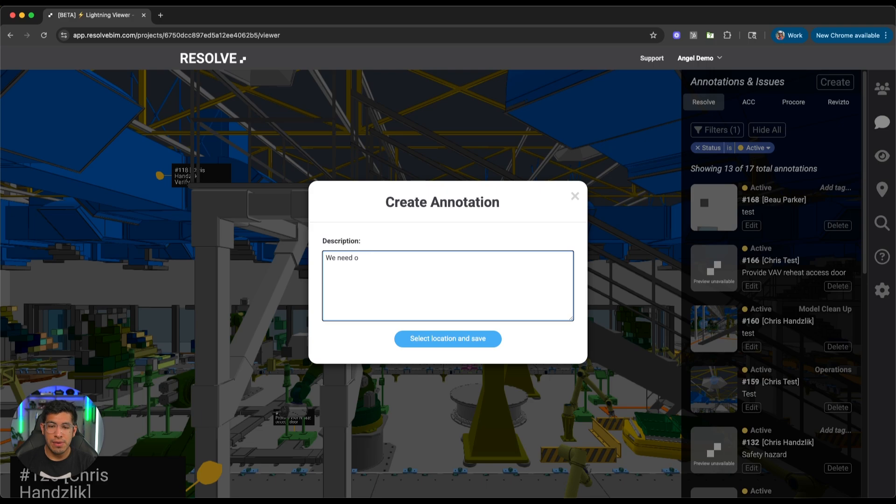
key("BackSpace")
type("more railing")
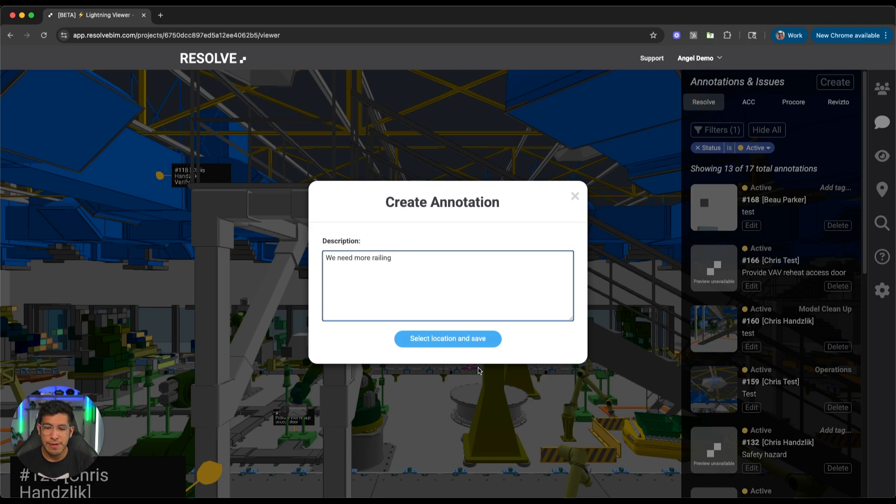
left_click(447, 339)
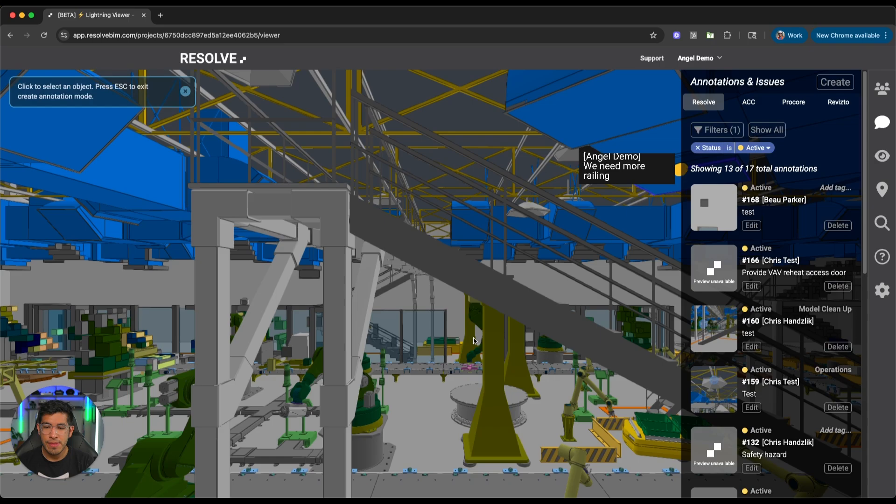
left_click(329, 197)
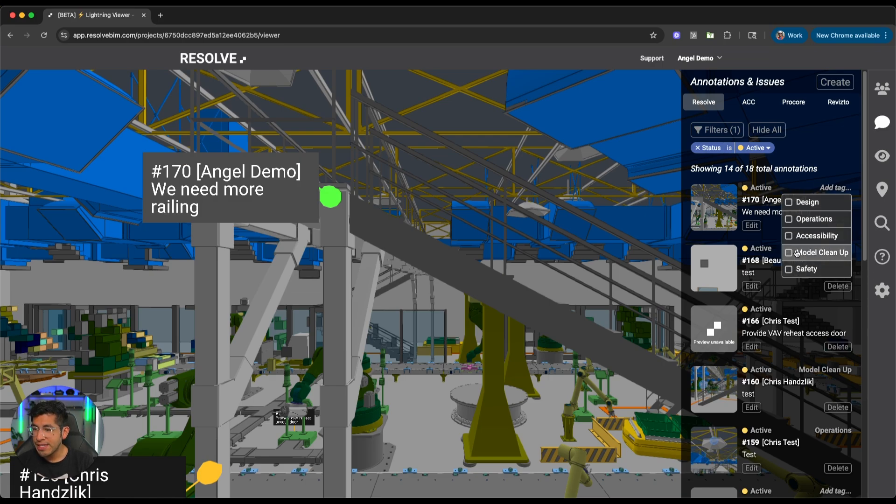
left_click(795, 269)
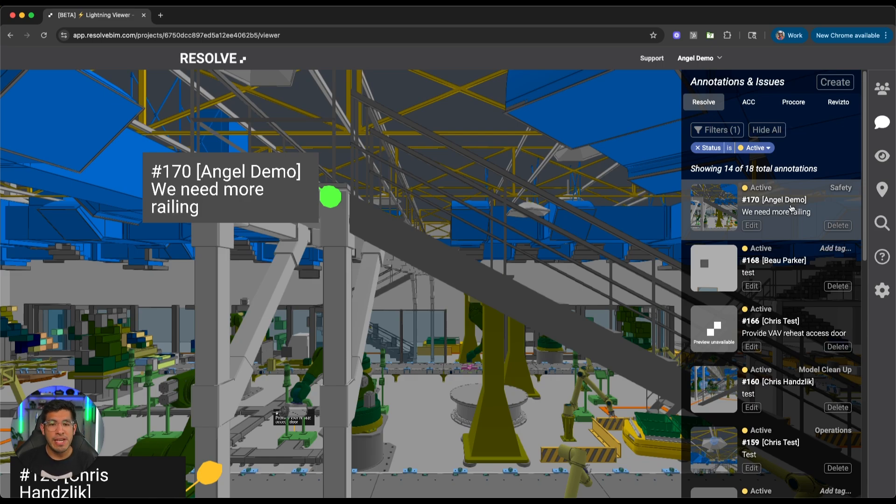
- Inspect the properties of the nearby green robot arm, reviewing them down to the phasing data
left_click(876, 227)
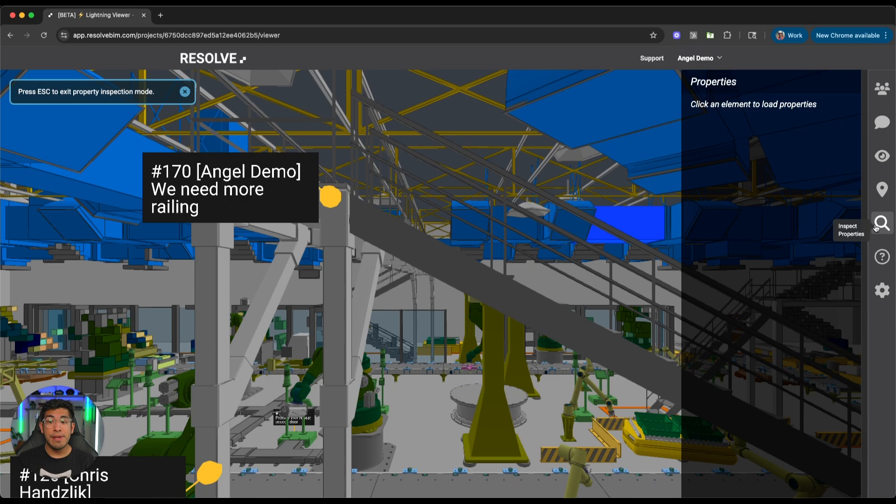
key("w")
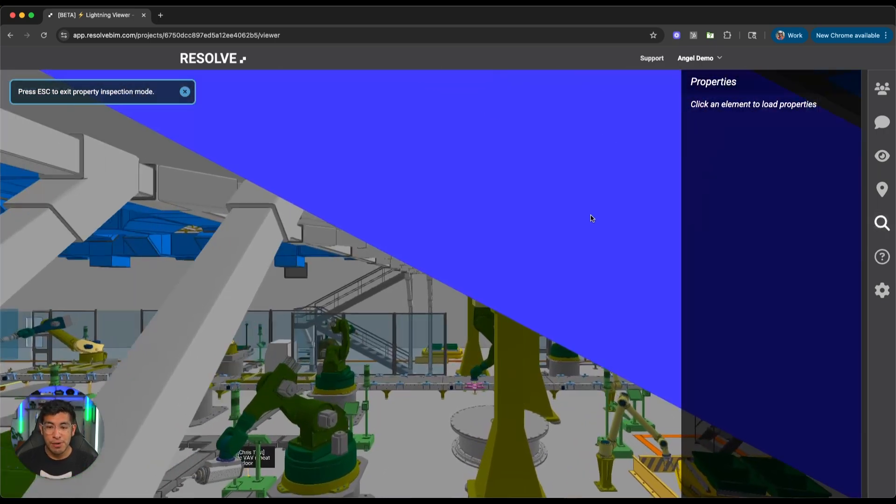
left_click_drag(591, 217, 503, 257)
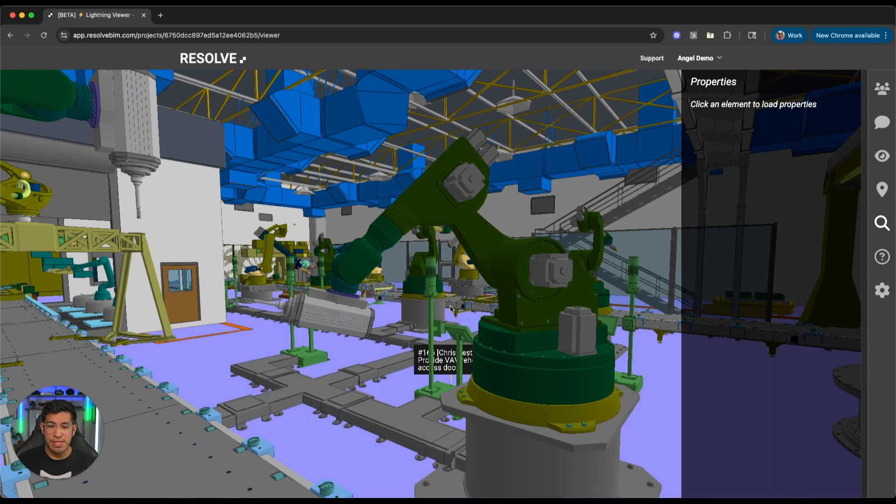
left_click(465, 204)
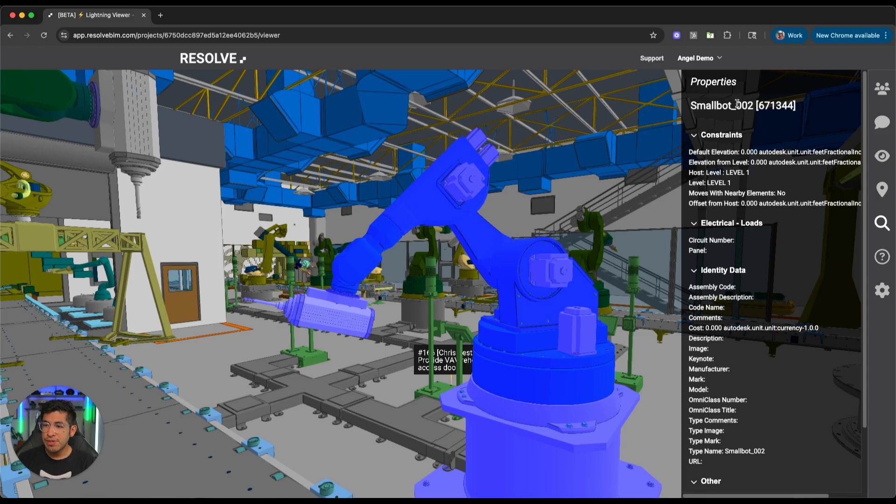
scroll(761, 198, "down", 3)
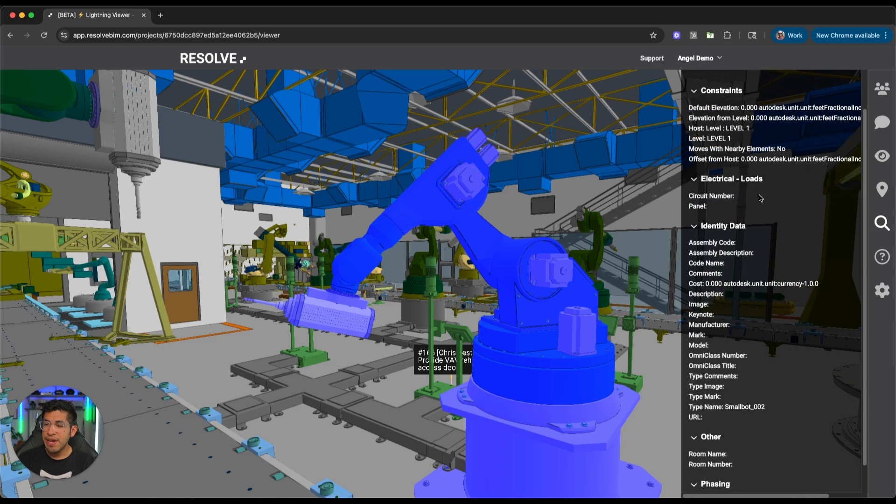
scroll(760, 199, "down", 2)
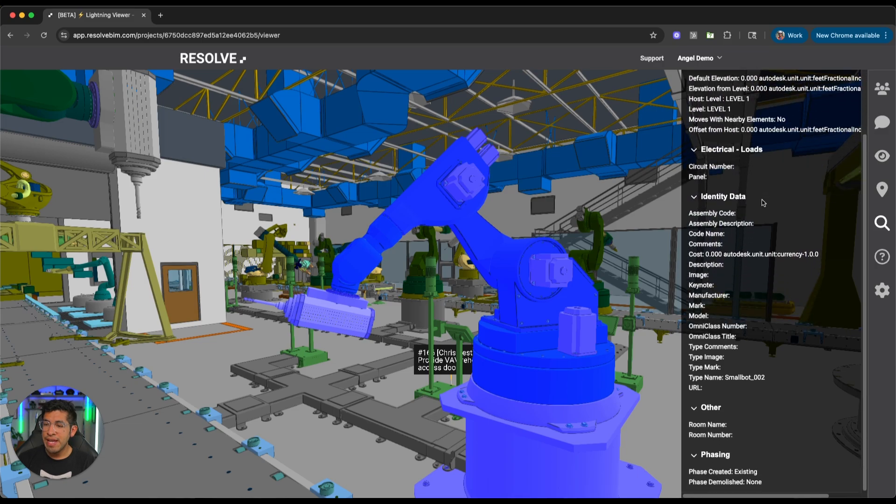
- Inspect the properties of the floor beneath the robots
left_click(288, 432)
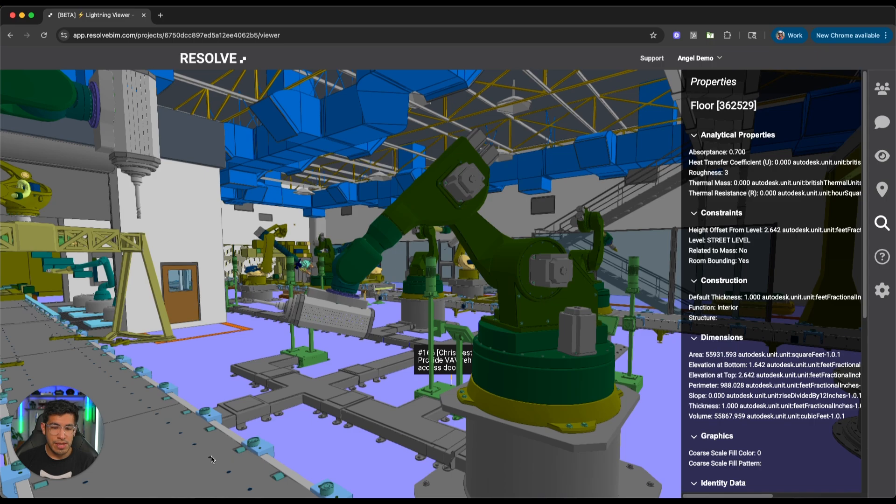
scroll(738, 230, "down", 6)
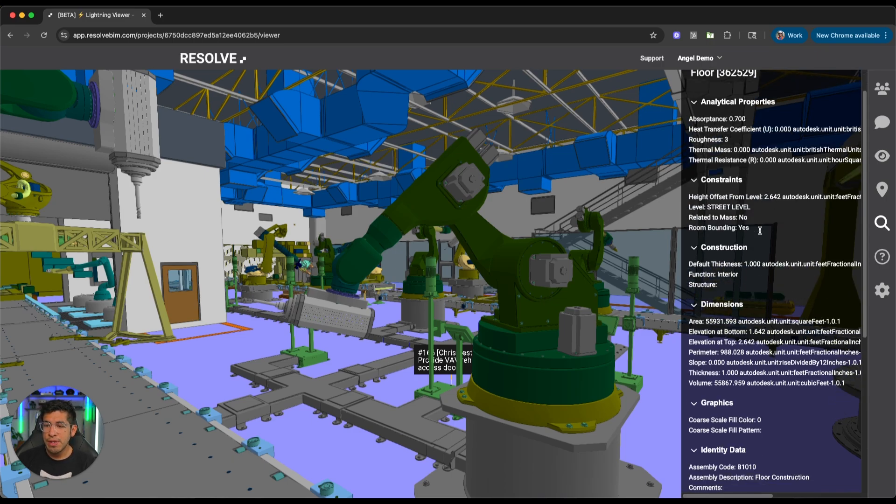
scroll(761, 233, "up", 6)
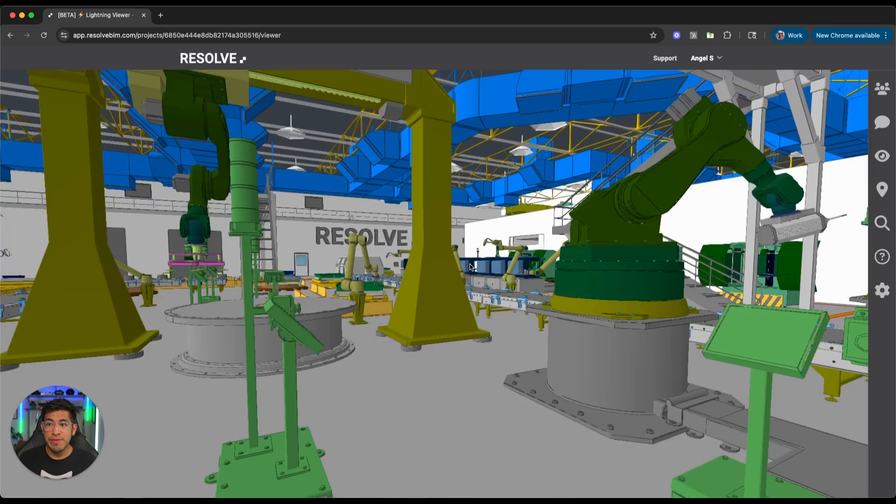
- Open the annotations and issues list and browse the Revizto issues
left_click(882, 122)
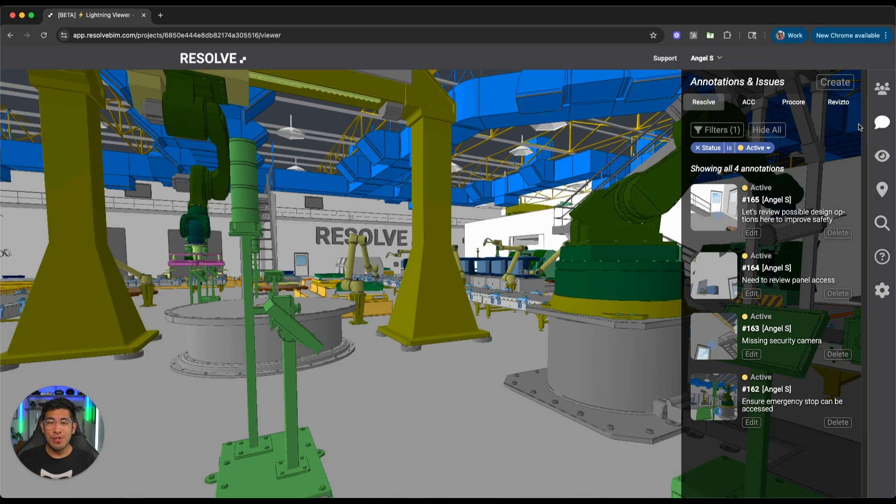
left_click(840, 103)
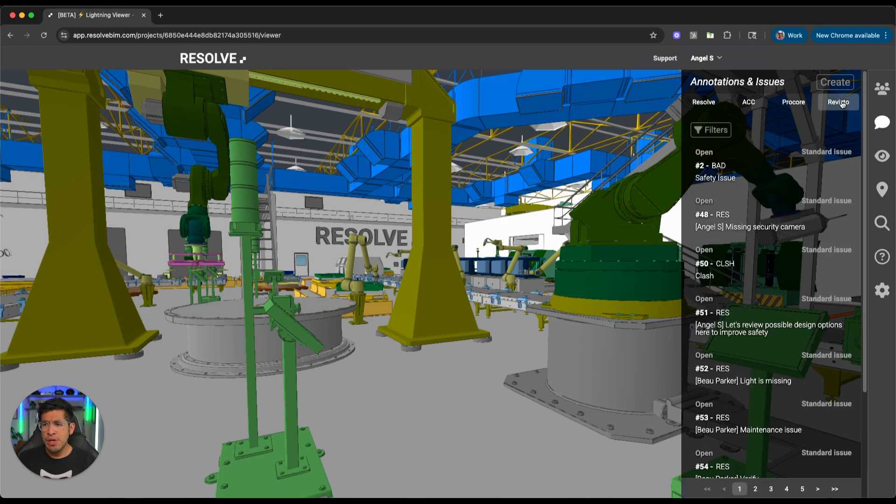
scroll(813, 196, "down", 1)
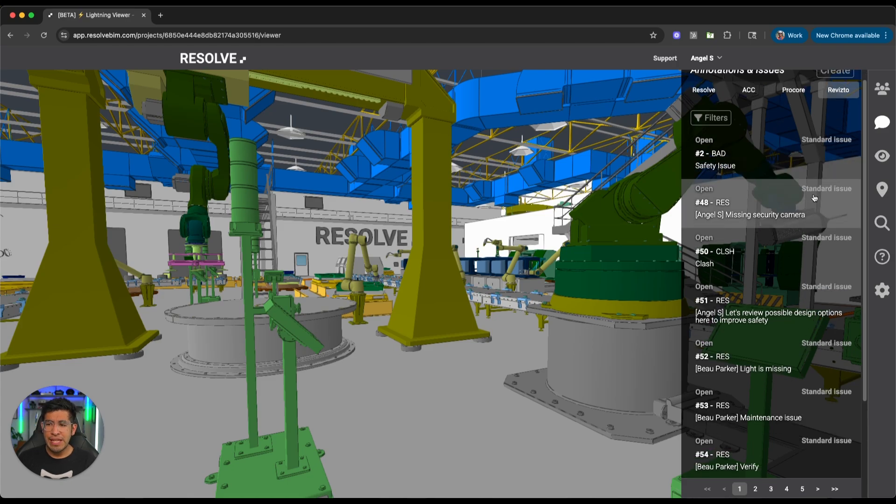
scroll(814, 198, "up", 1)
- Filter the Revizto issues by Open status, switch to Closed, and remove the status filter
left_click(716, 129)
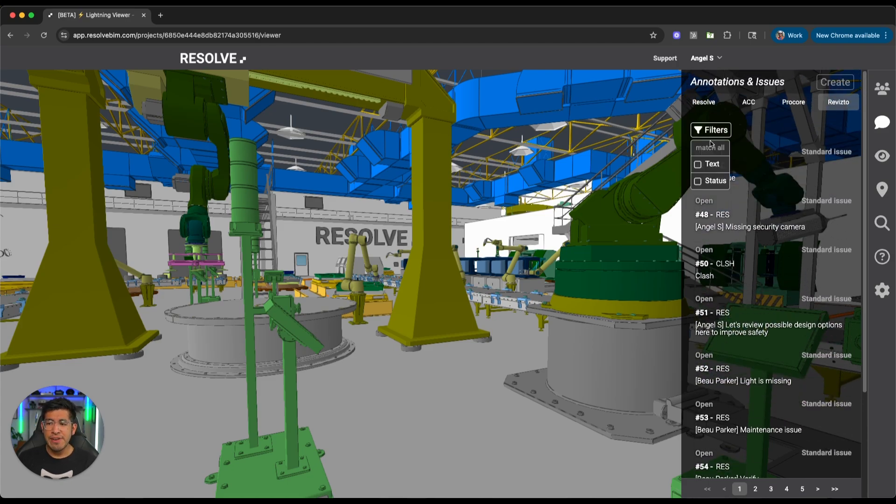
left_click(705, 185)
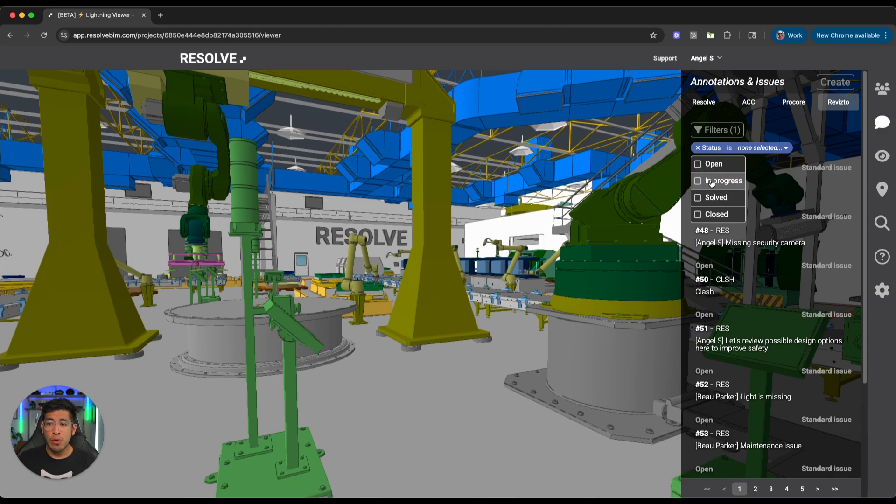
left_click(699, 164)
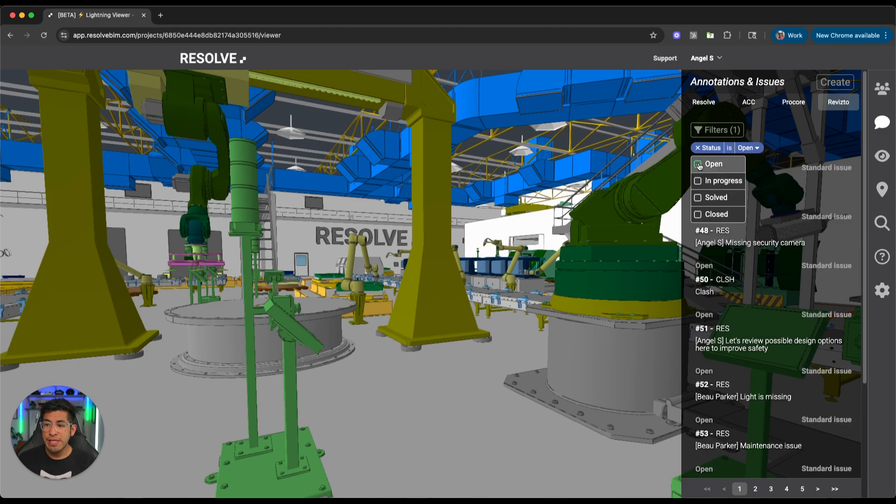
left_click(698, 165)
left_click(699, 214)
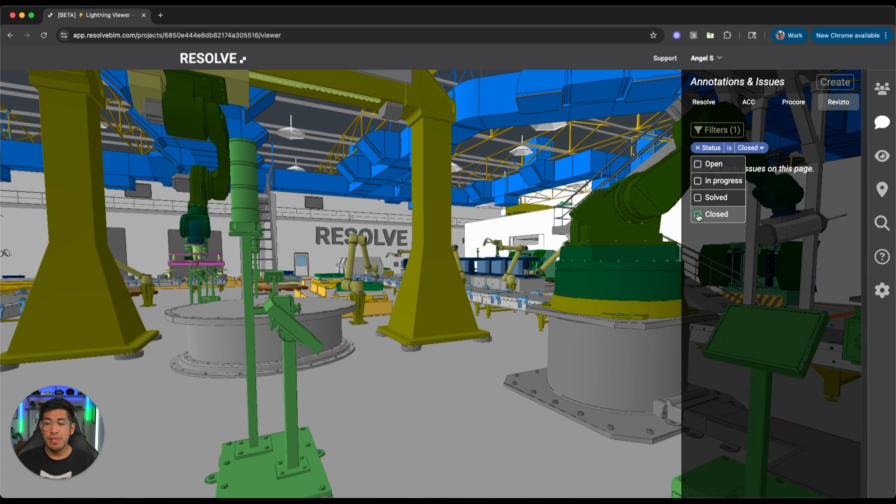
left_click(699, 214)
left_click(697, 148)
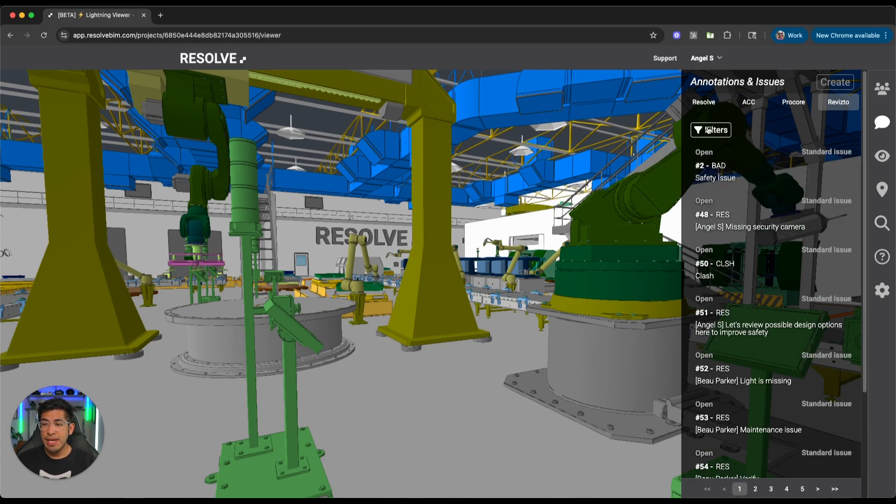
- Filter the Revizto issues by the text "safety" and look through the matching entries
left_click(709, 130)
left_click(726, 162)
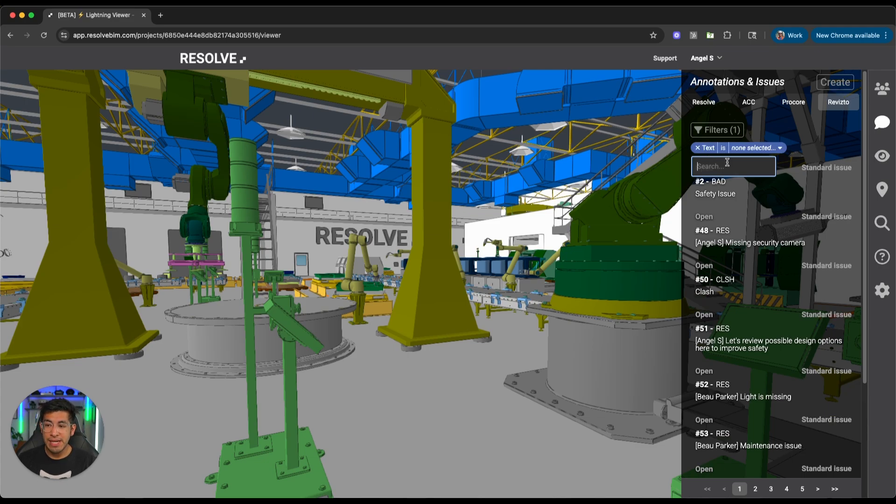
type("safety")
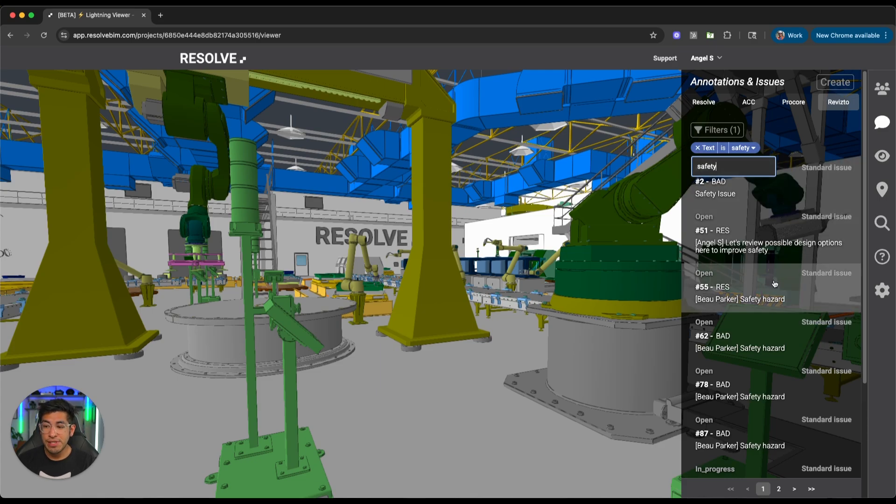
scroll(767, 267, "down", 3)
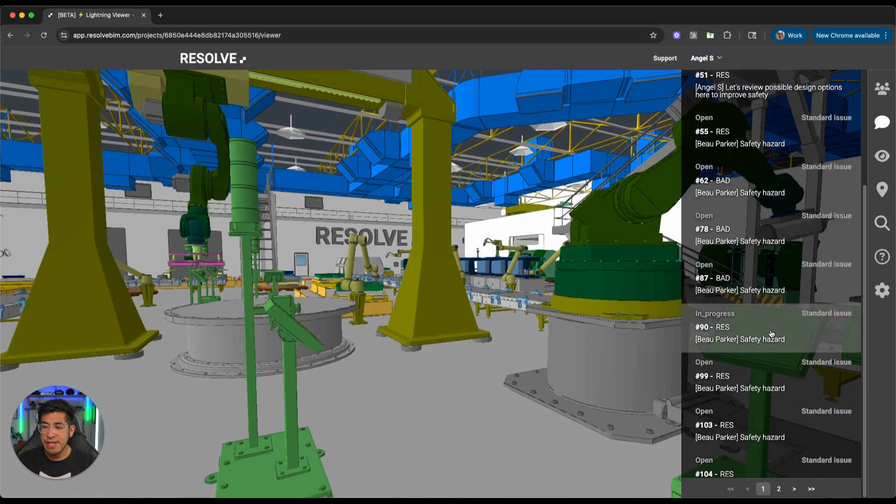
- Change the issue text filter to "clash" and select Clash issue #50
scroll(756, 219, "up", 3)
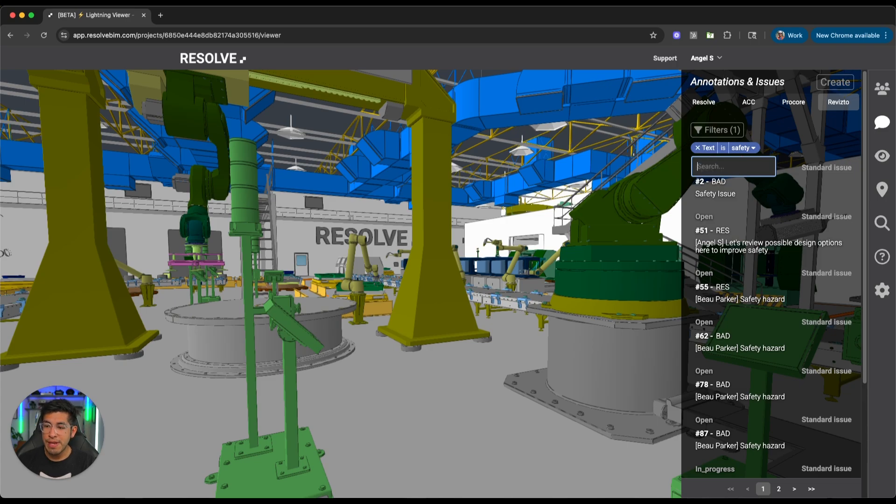
type("clash")
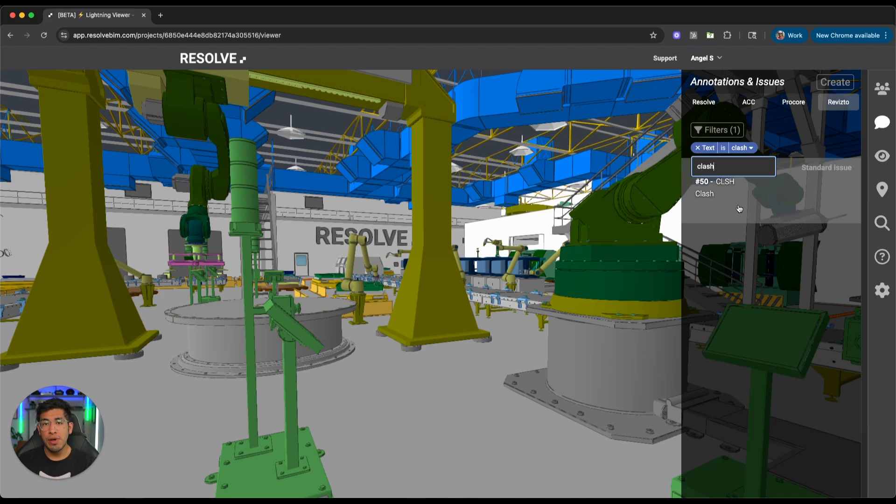
left_click(739, 209)
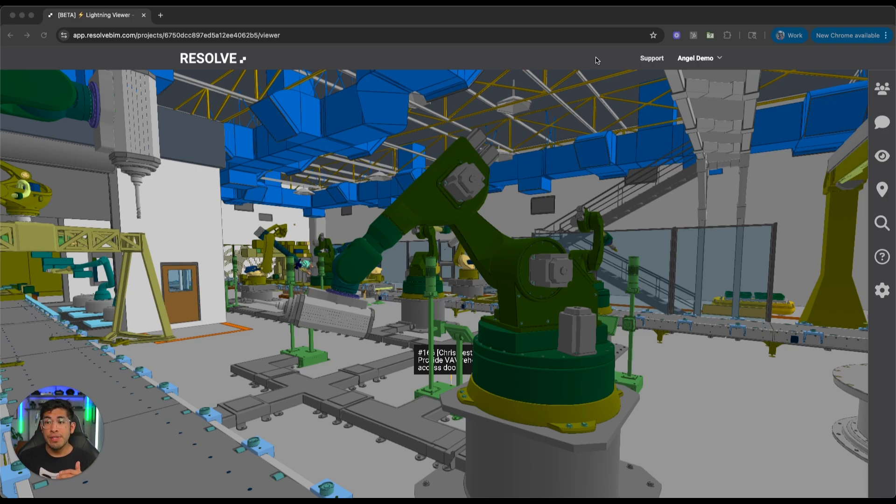
- Show the list of participants in the shared model session
left_click(882, 89)
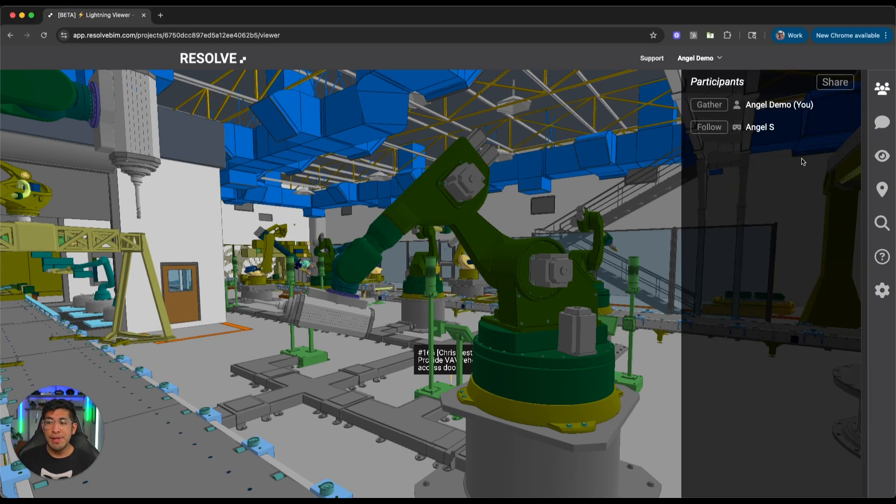